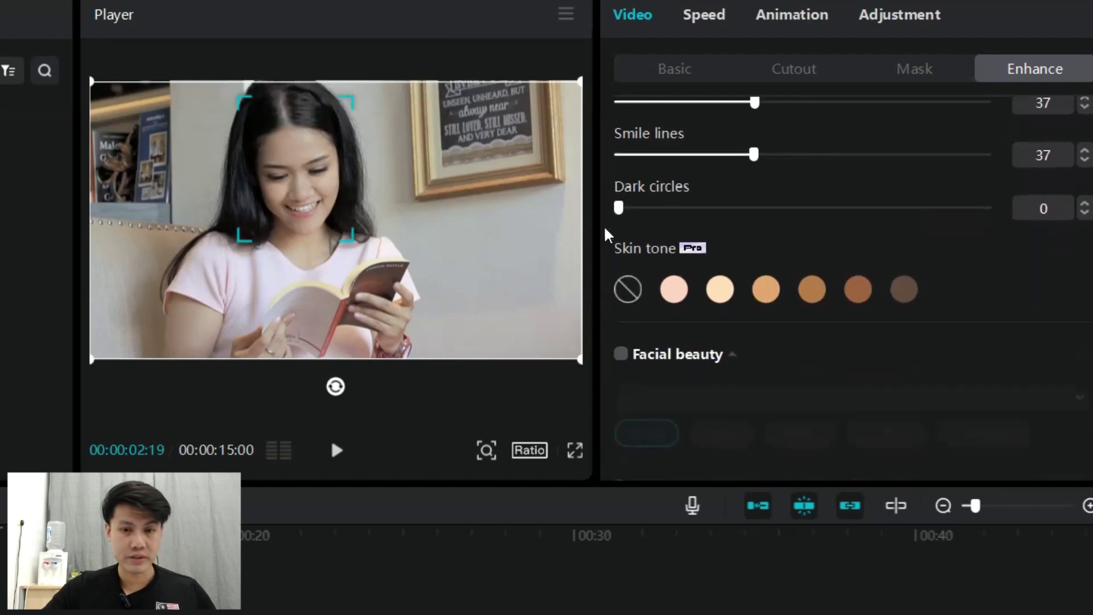
- Tick Face retouching and set Smooth to 44 and Brighten to 46 on the clip
left_click_drag(686, 207, 824, 207)
scroll(624, 285, "down", 3)
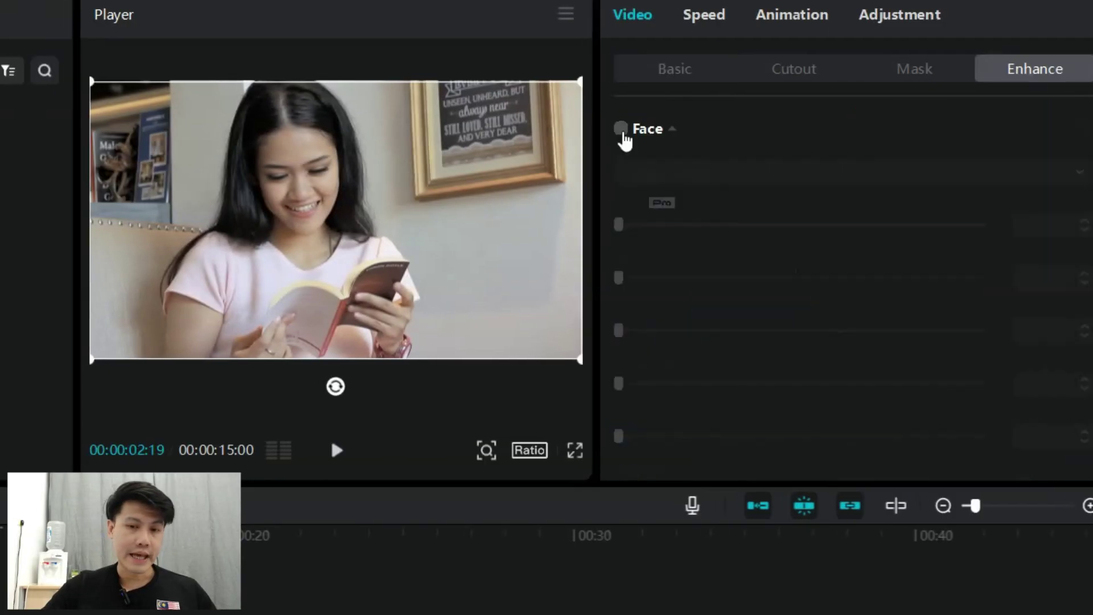
left_click(621, 129)
left_click_drag(620, 278, 781, 277)
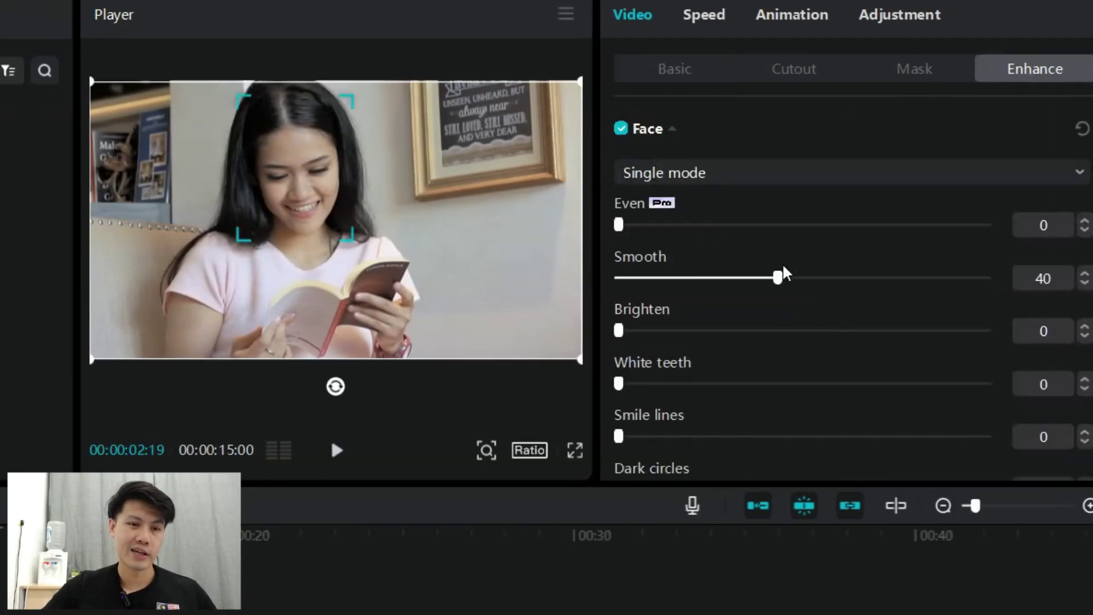
left_click_drag(622, 331, 788, 334)
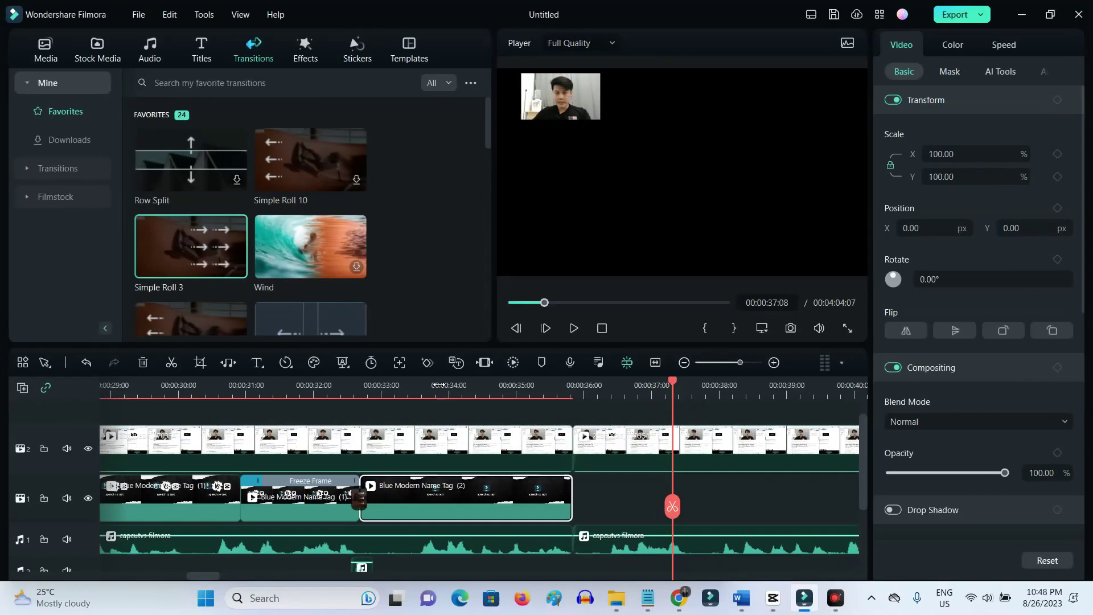
- Transcribe the 'capcutvs filmora' audio clip with Speech-to-Text into a new subtitle track
left_click(439, 385)
left_click(465, 547)
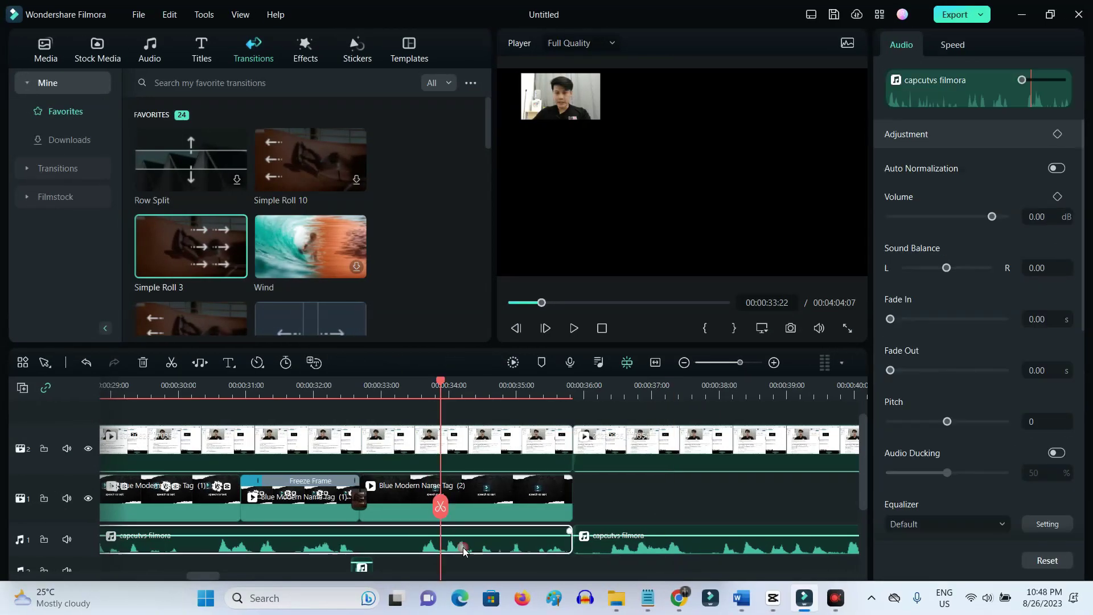
left_click(314, 364)
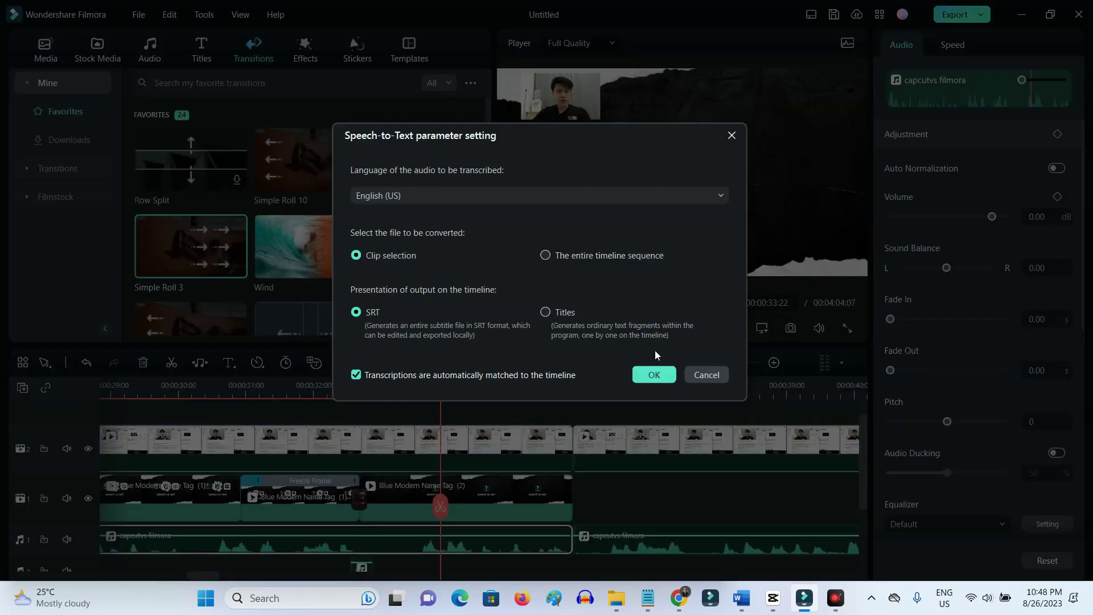
left_click(653, 375)
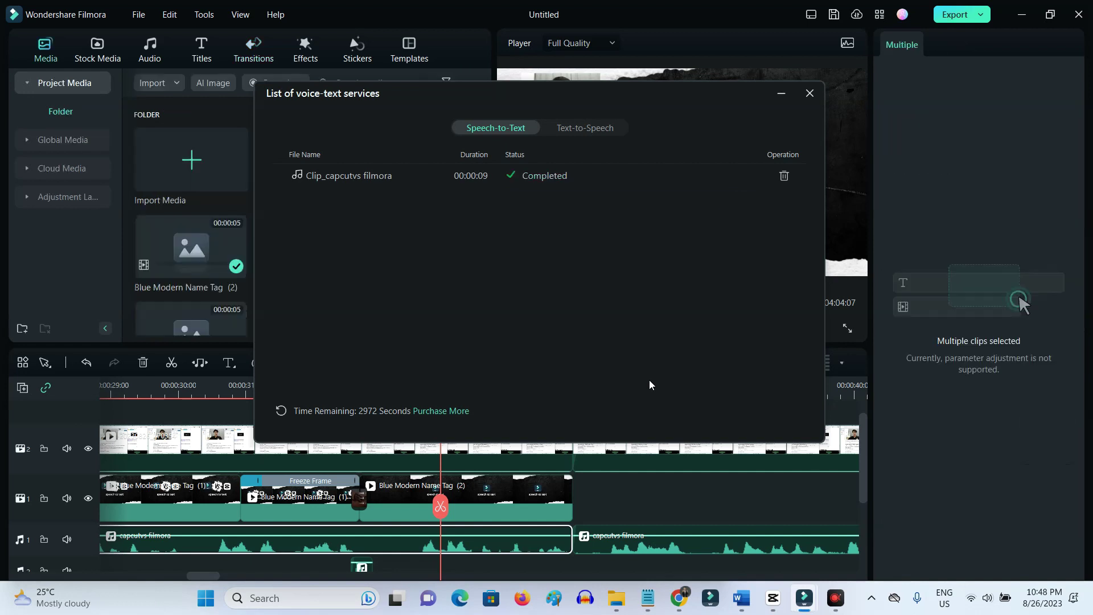
left_click(803, 97)
left_click(473, 437)
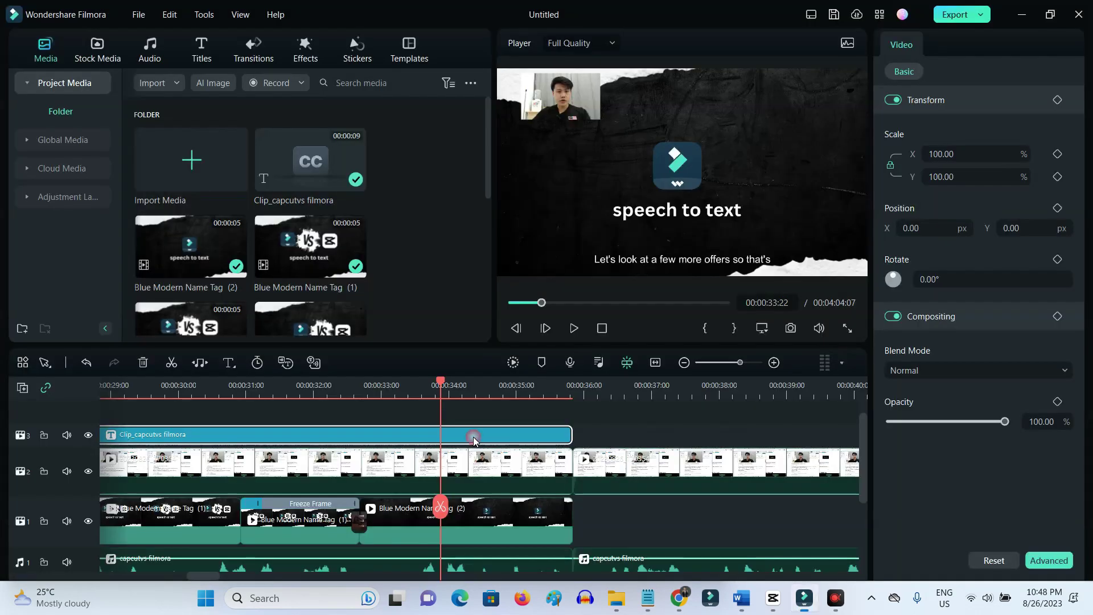
- Open the subtitle editor and play the lines from about 00:00:03:20 to review them
double_click(473, 436)
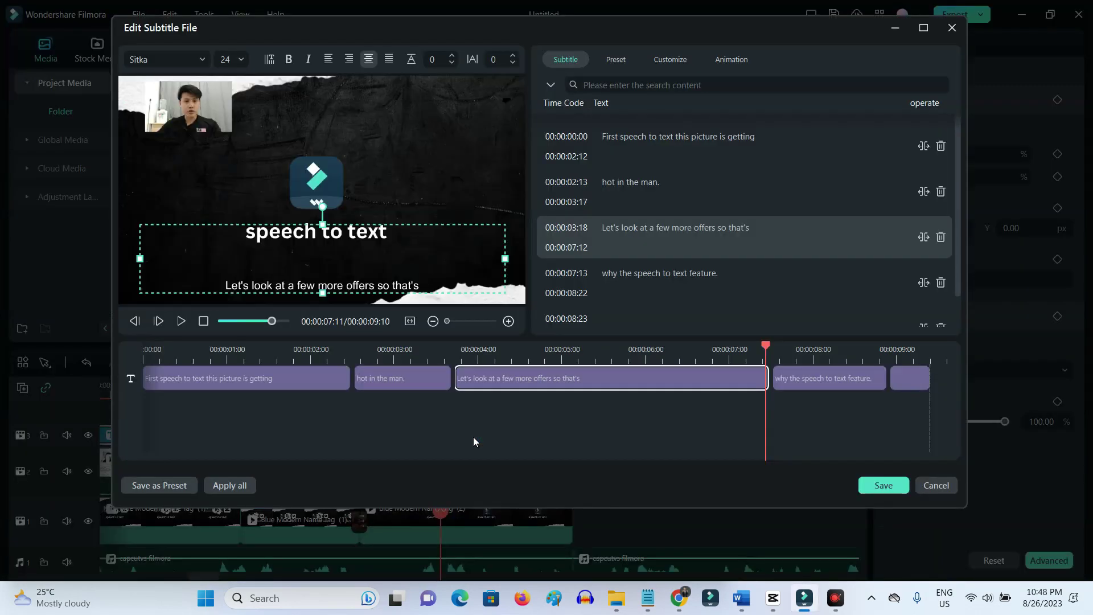
left_click(470, 349)
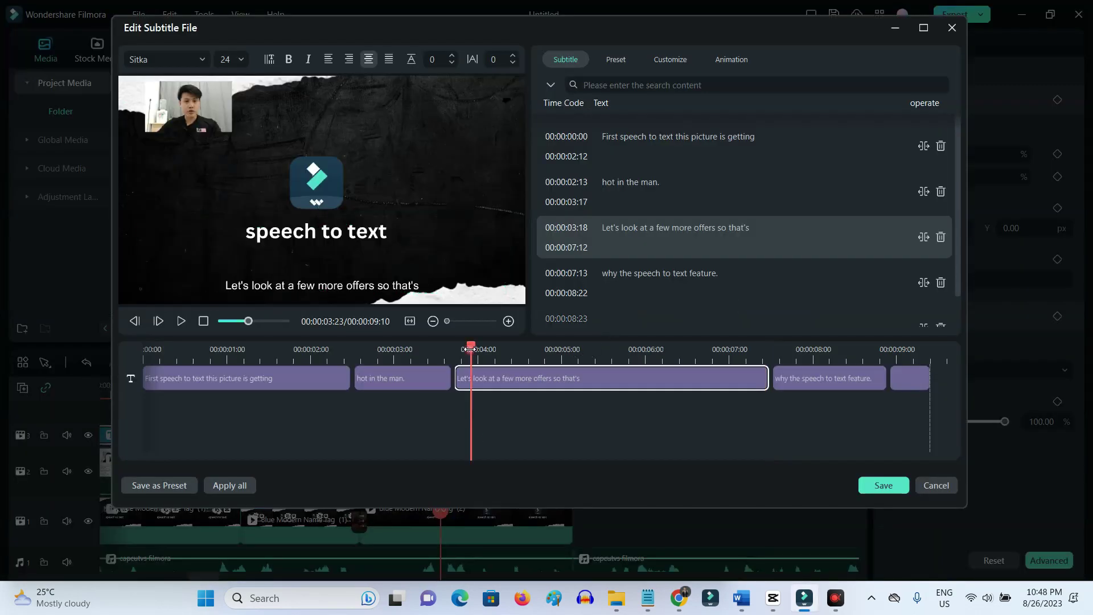
left_click(189, 322)
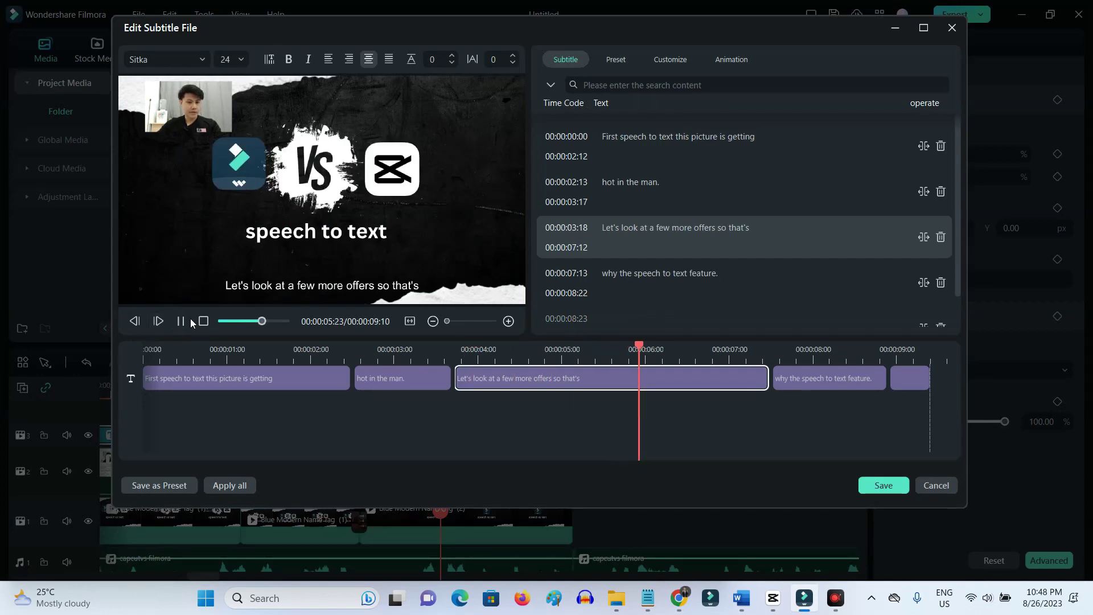
left_click(180, 321)
left_click(461, 353)
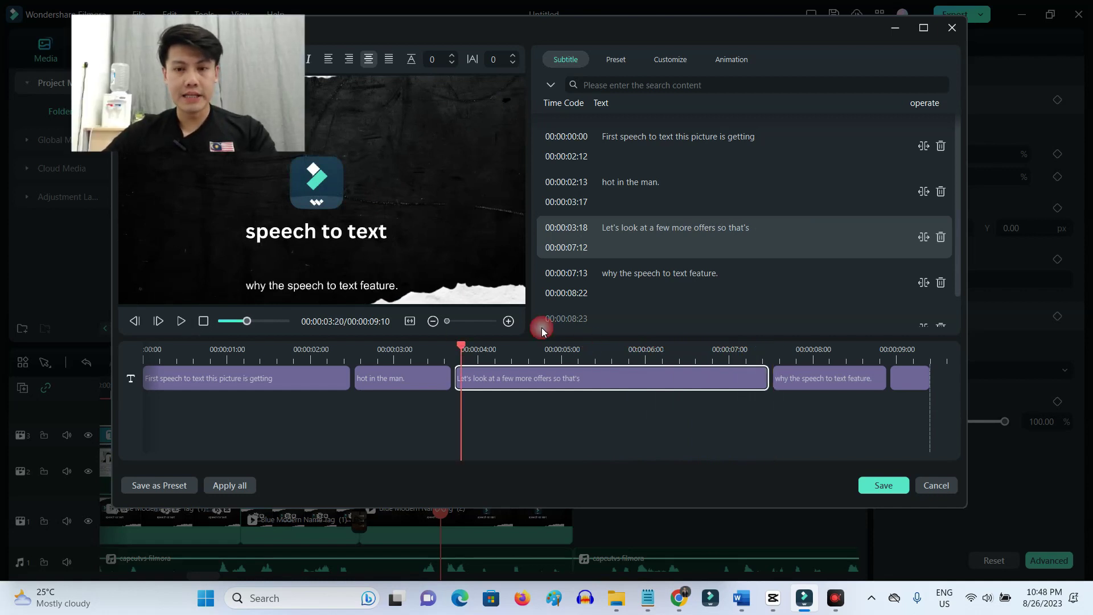
mouse_move(598, 303)
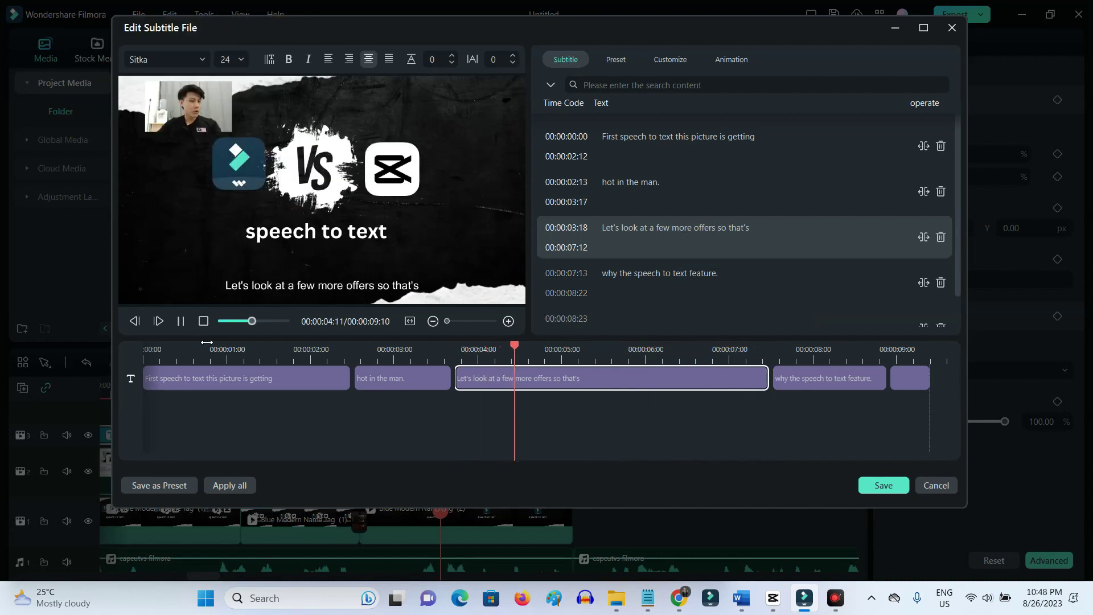
left_click(181, 322)
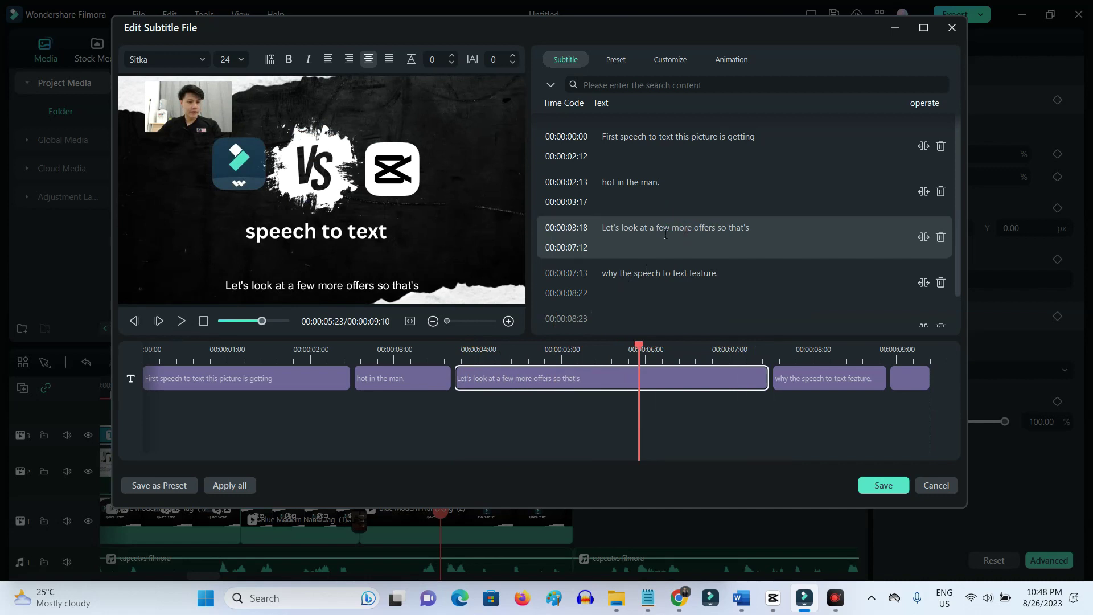
key("space")
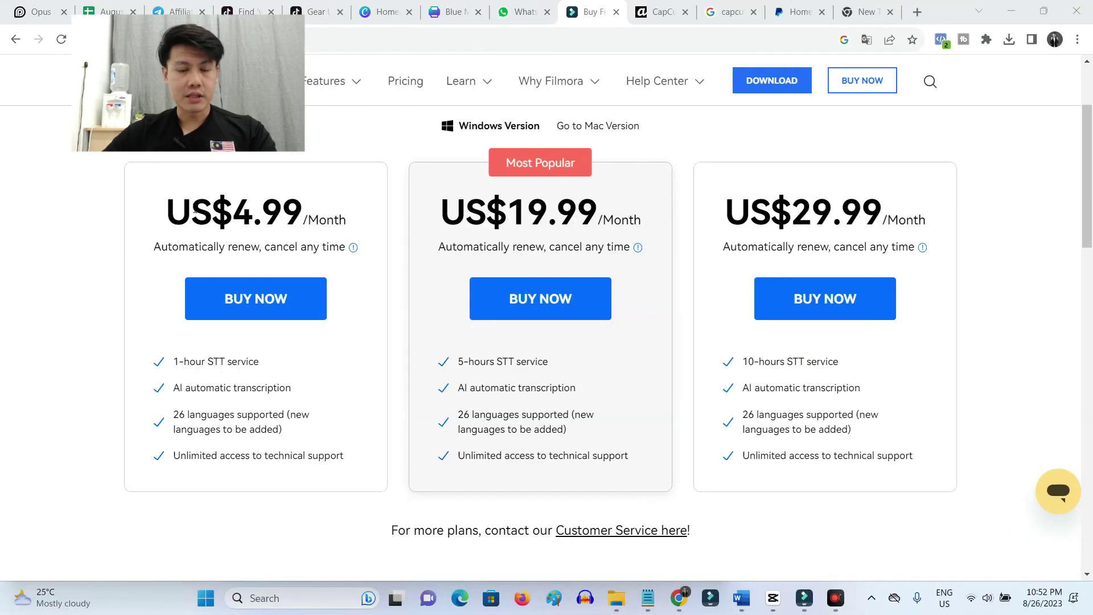
- Highlight the monthly plan price and the 1-hour and 5-hour STT service lines
left_click_drag(165, 212, 340, 205)
left_click_drag(172, 362, 279, 353)
left_click_drag(457, 363, 672, 353)
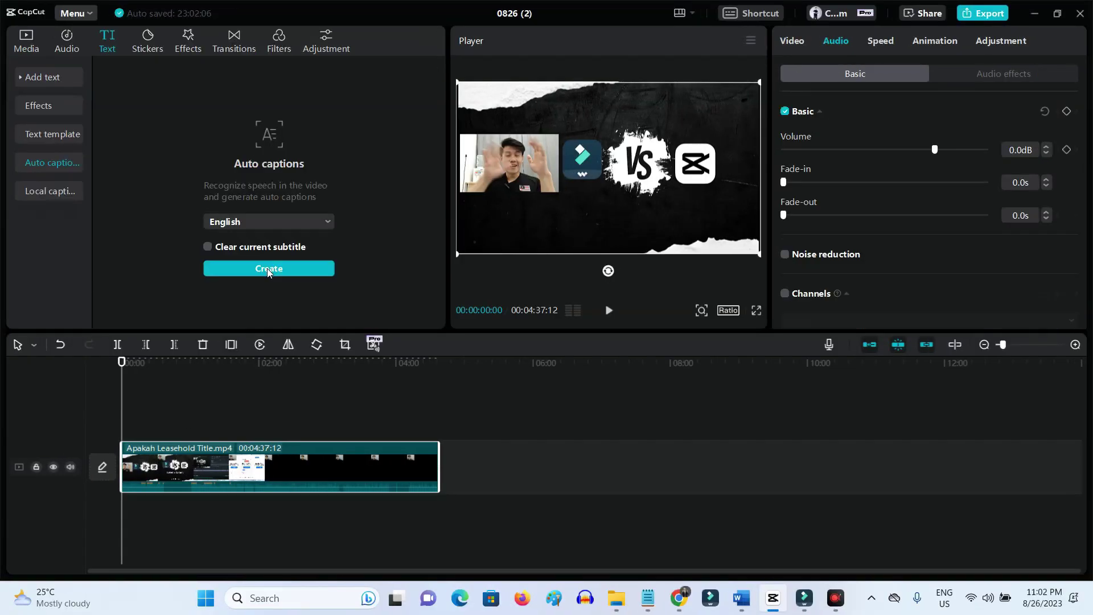
- Create English auto captions and play the video to review them
left_click(268, 270)
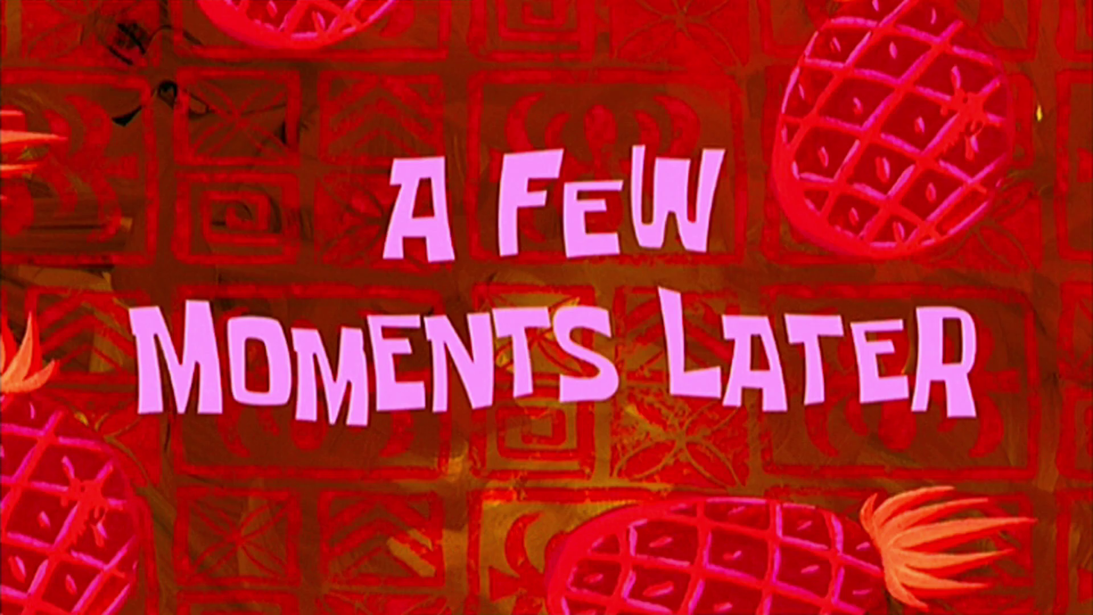
left_click(610, 312)
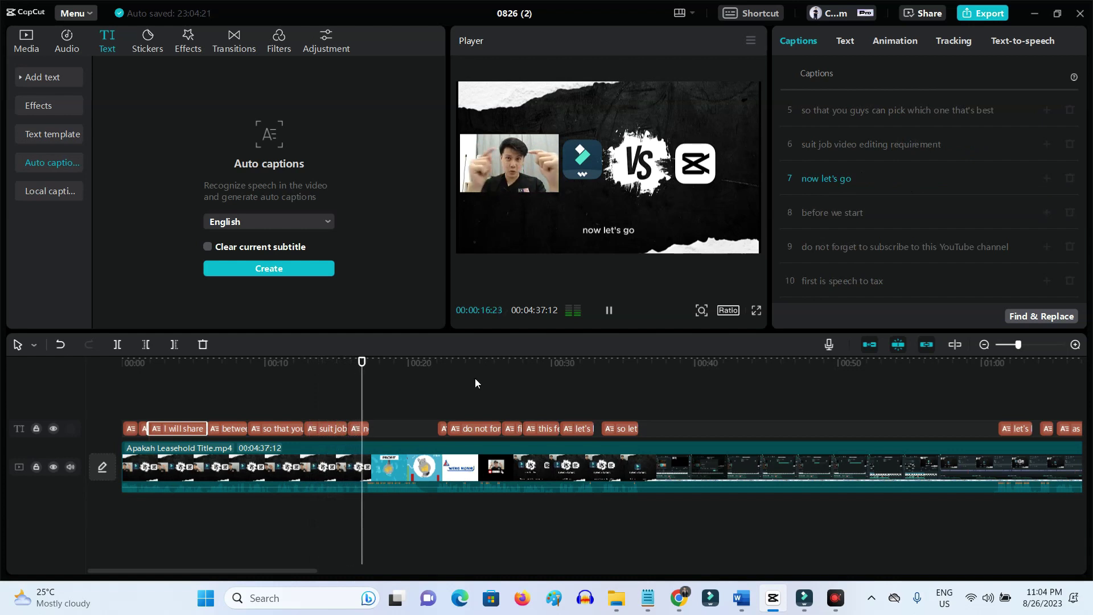
left_click(473, 363)
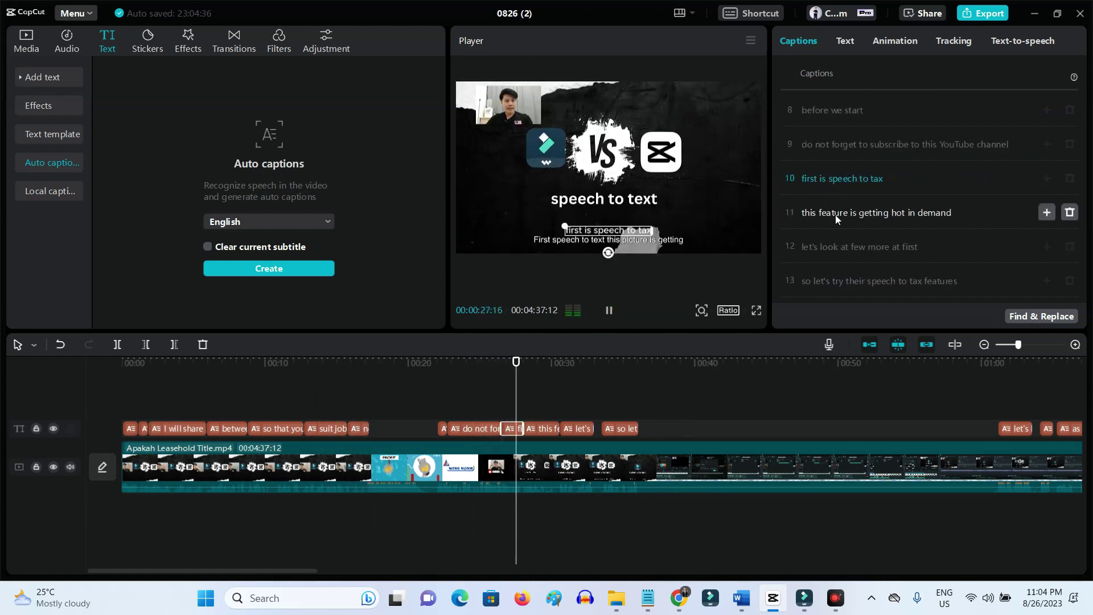
left_click(608, 311)
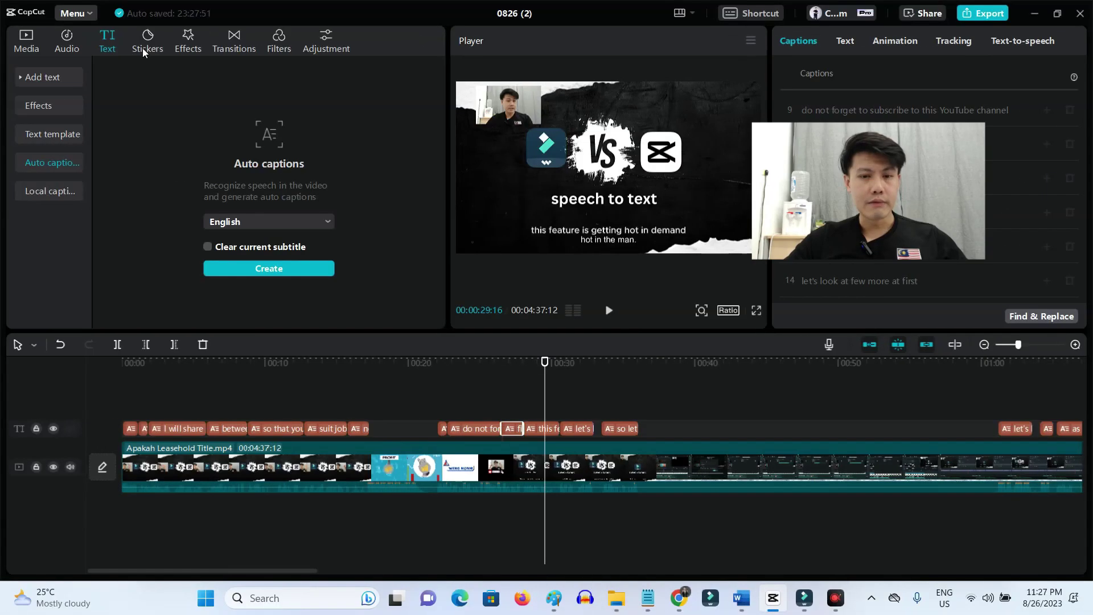
- Browse the trending stickers, then scroll through the Trending transitions
left_click(148, 41)
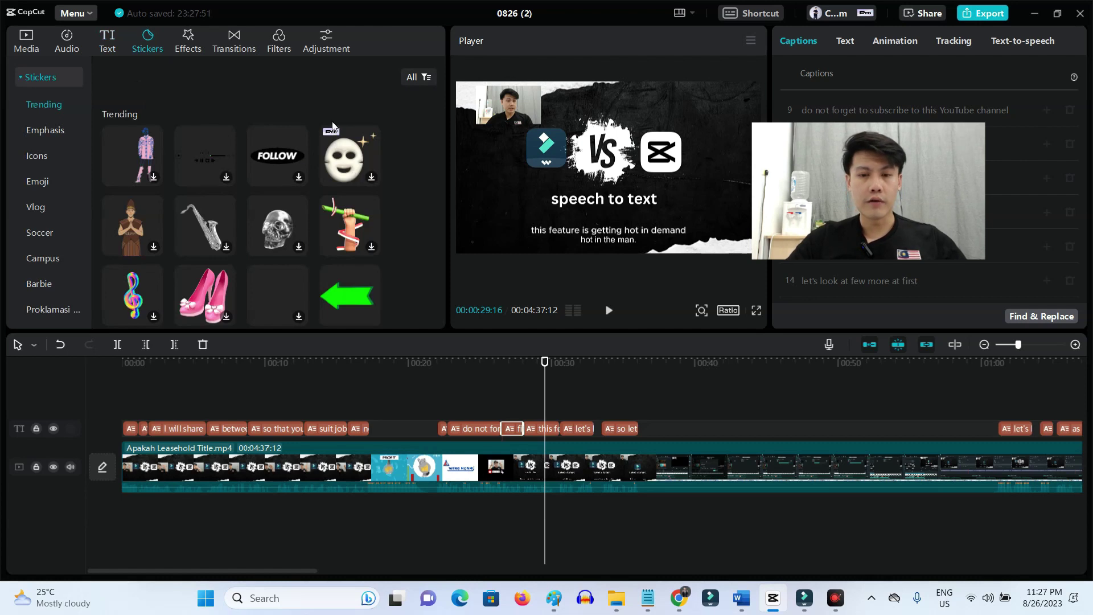
scroll(329, 146, "down", 3)
left_click(234, 41)
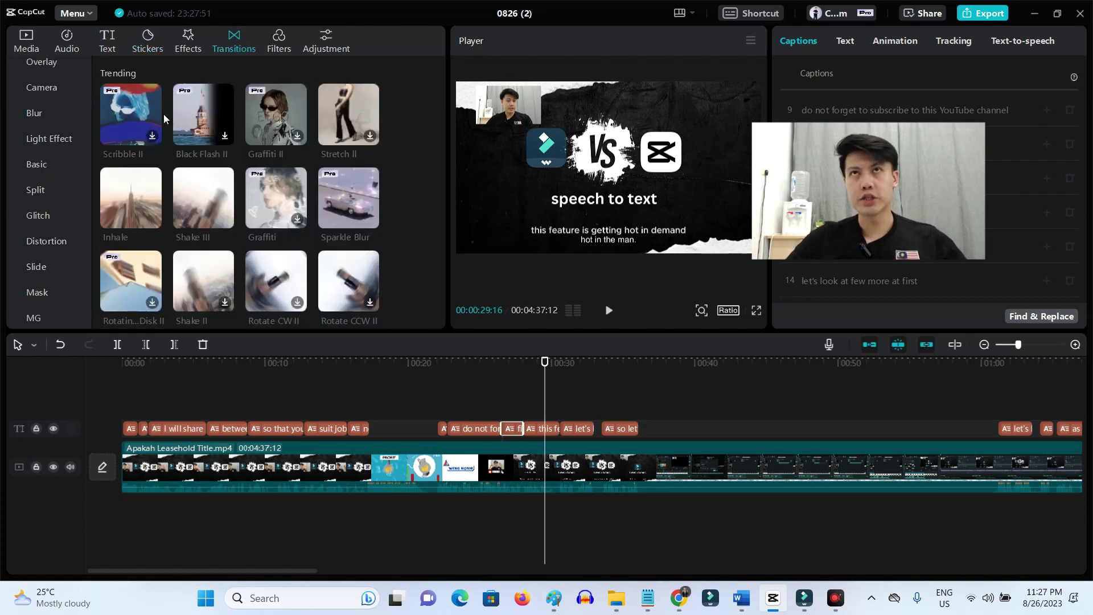
scroll(127, 254, "down", 5)
scroll(128, 255, "down", 5)
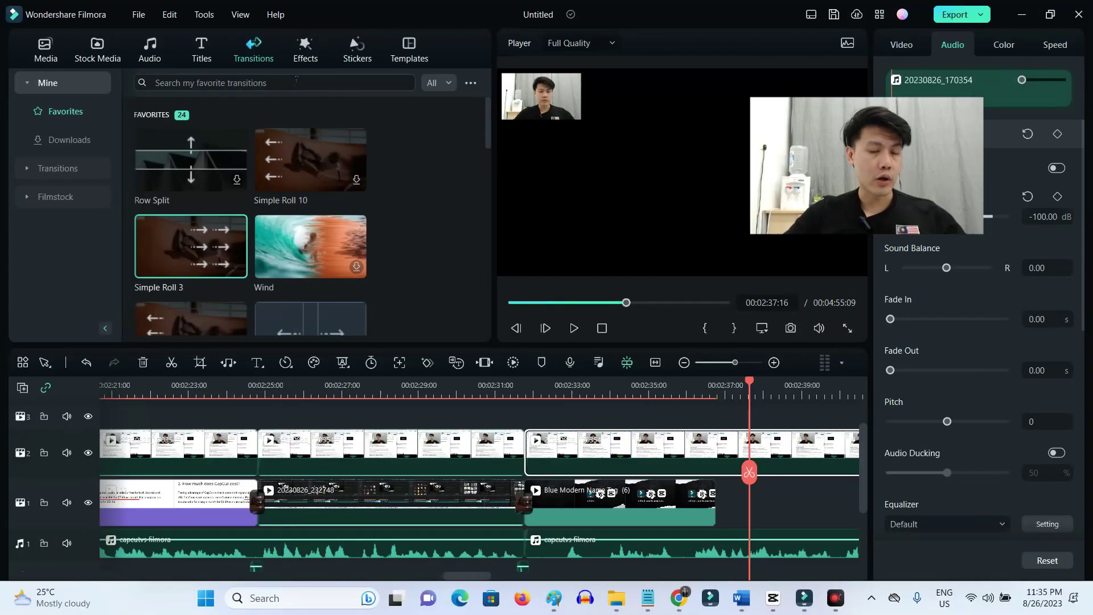
- Browse the Recommended and Basic video effects and drag Magnify toward the timeline
left_click(305, 49)
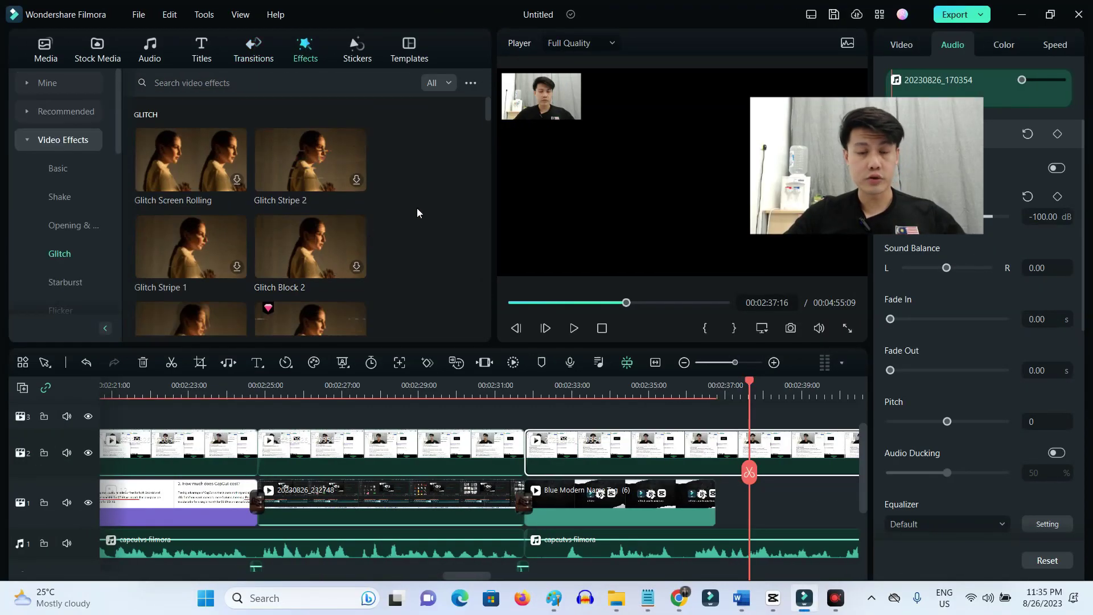
scroll(399, 210, "up", 5)
left_click(48, 90)
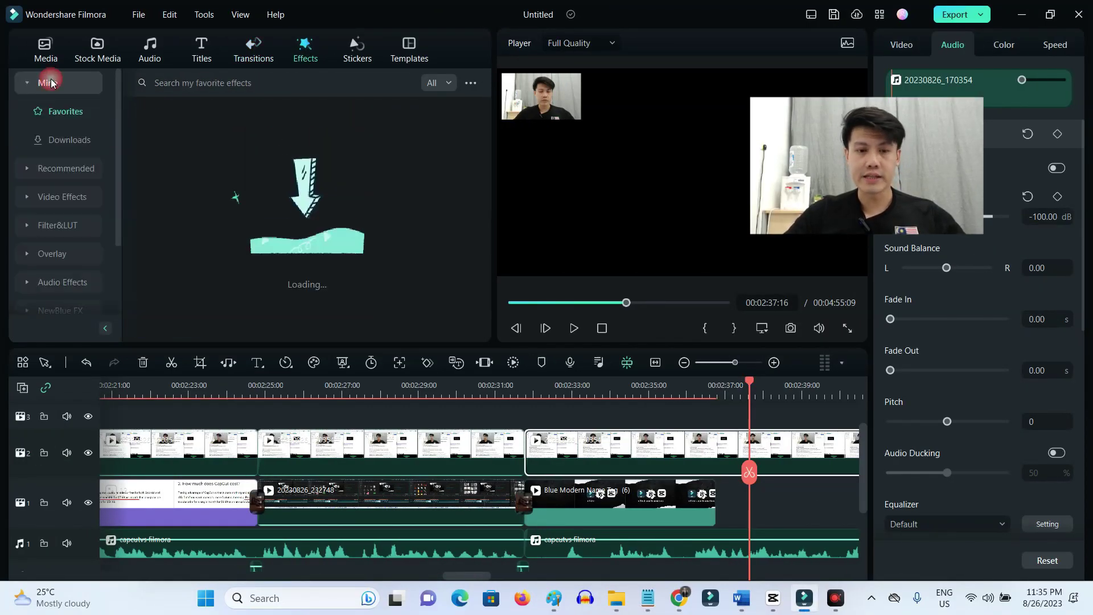
left_click(62, 171)
scroll(308, 197, "down", 8)
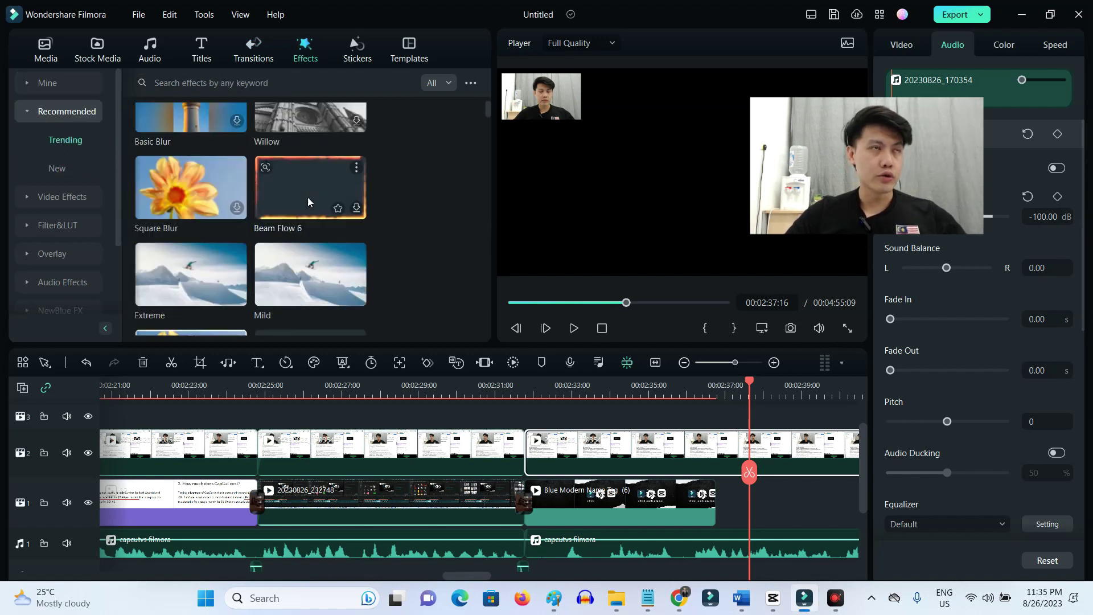
left_click(83, 198)
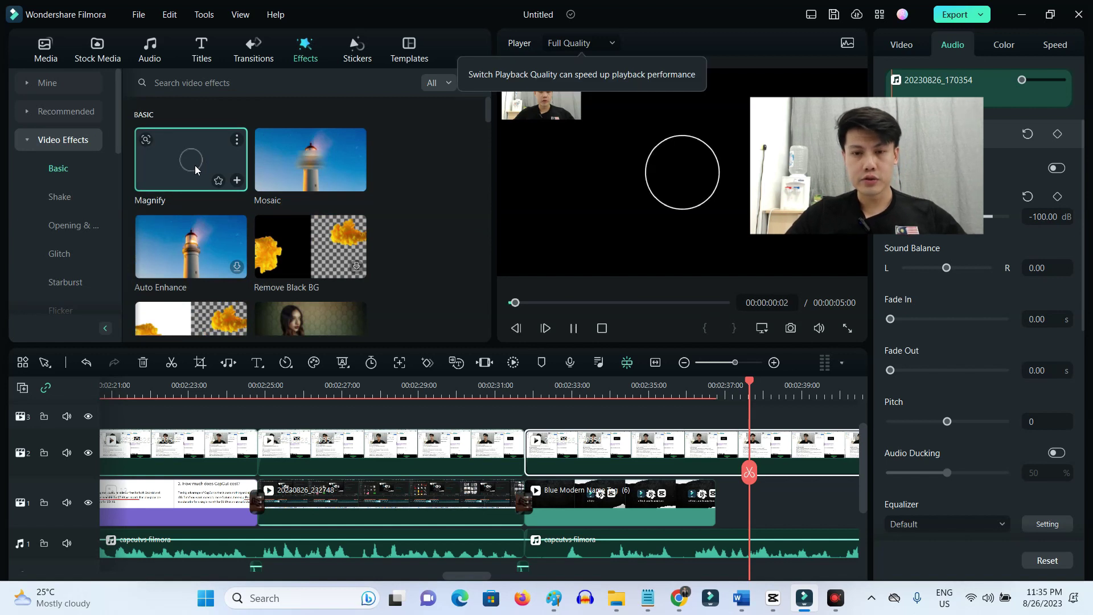
left_click_drag(195, 169, 569, 447)
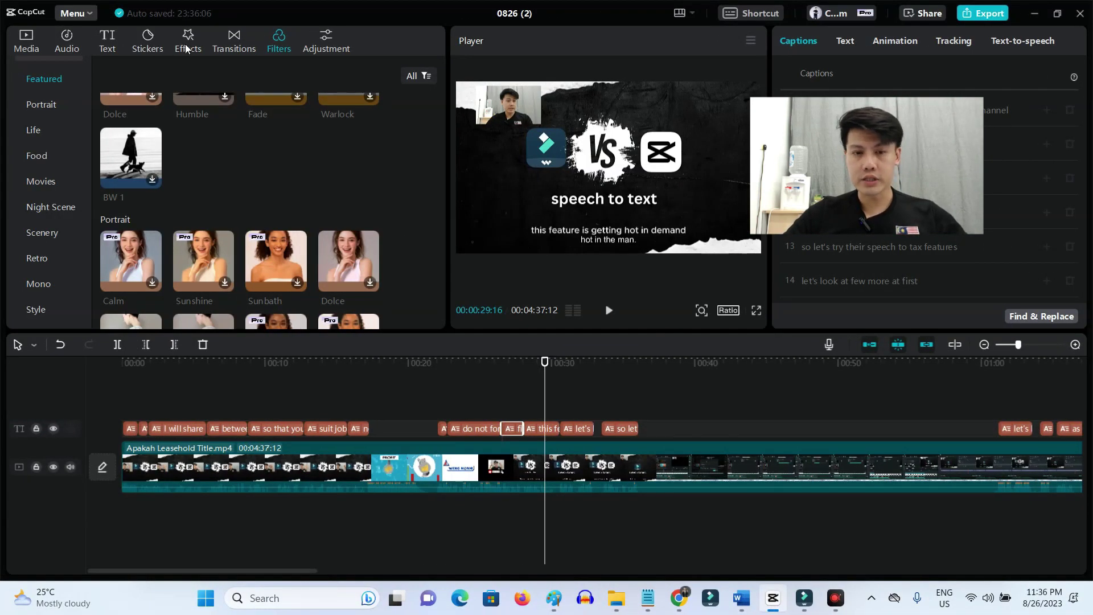
- Add the Flash bounce effect at about 00:22 and preview it
left_click(188, 44)
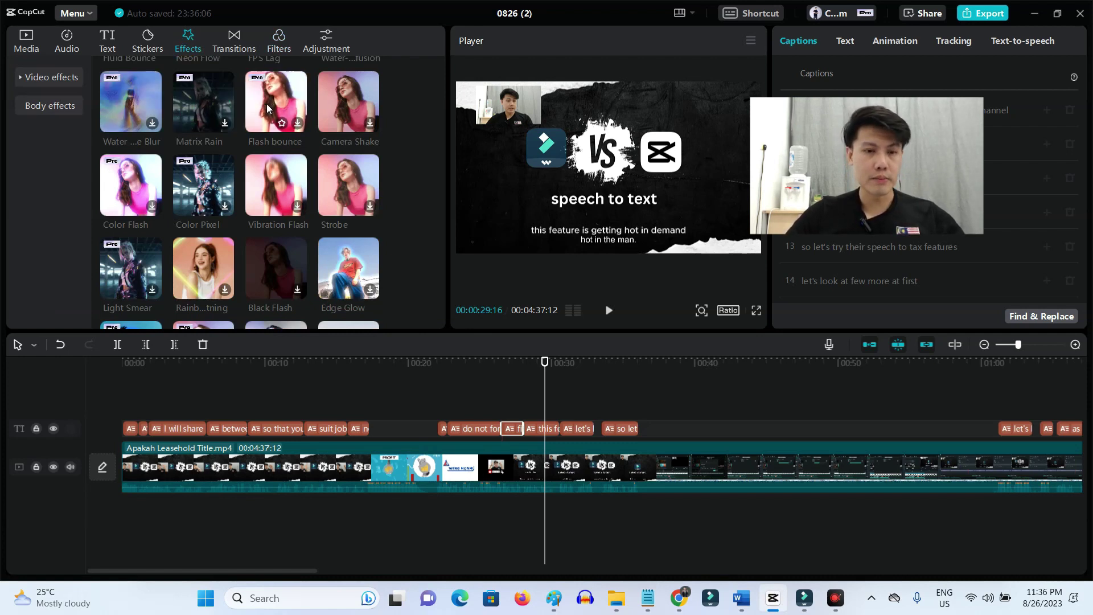
left_click_drag(300, 111, 446, 401)
left_click(446, 360)
left_click(608, 310)
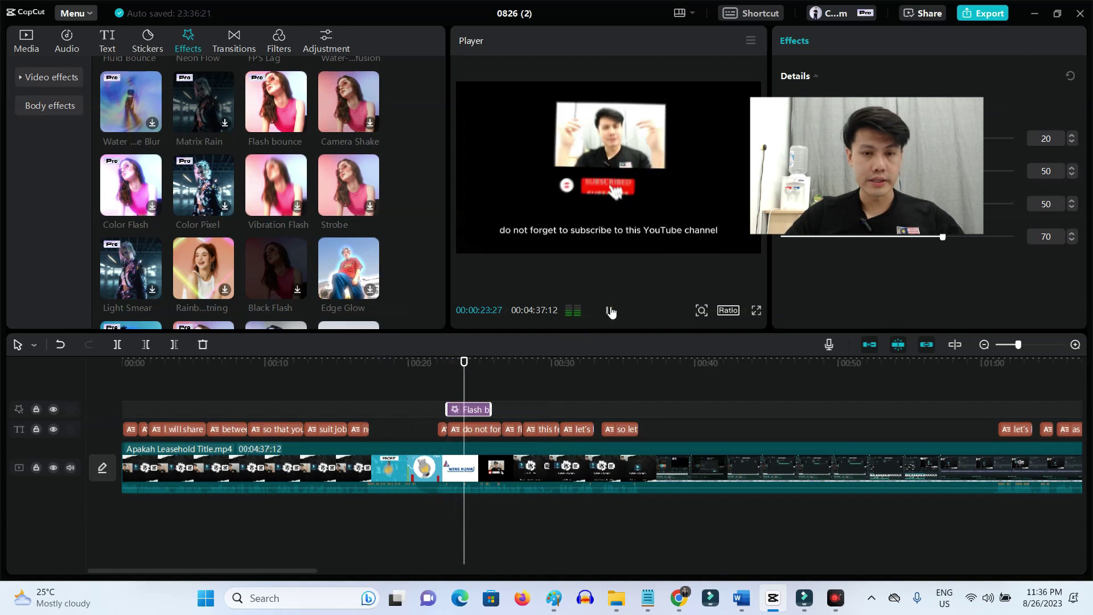
left_click(510, 356)
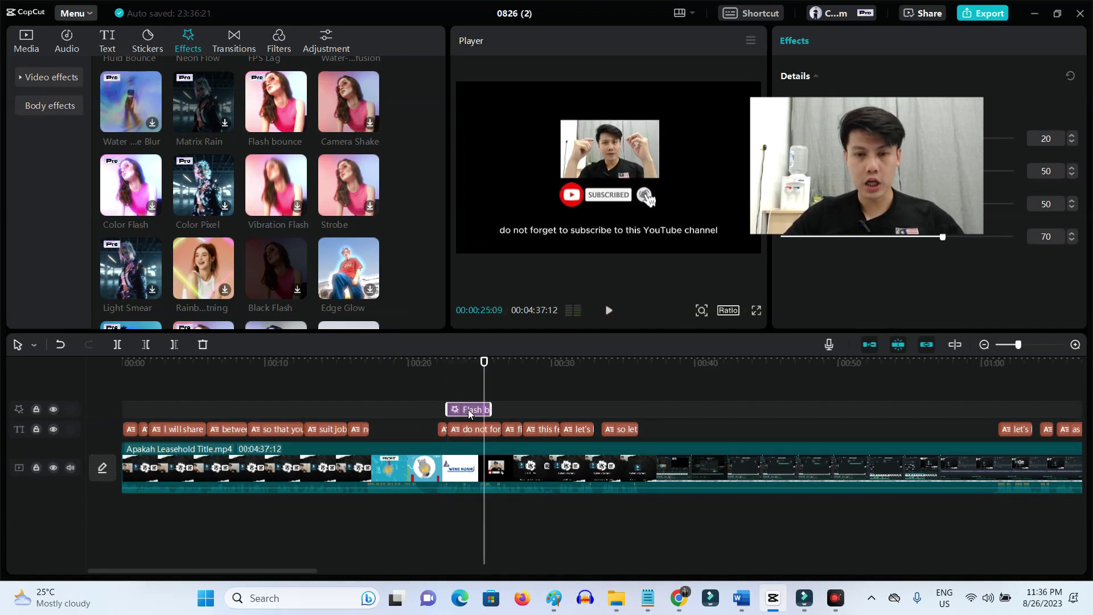
- Delete Flash bounce and place the Water Blur effect on its own track
key("Delete")
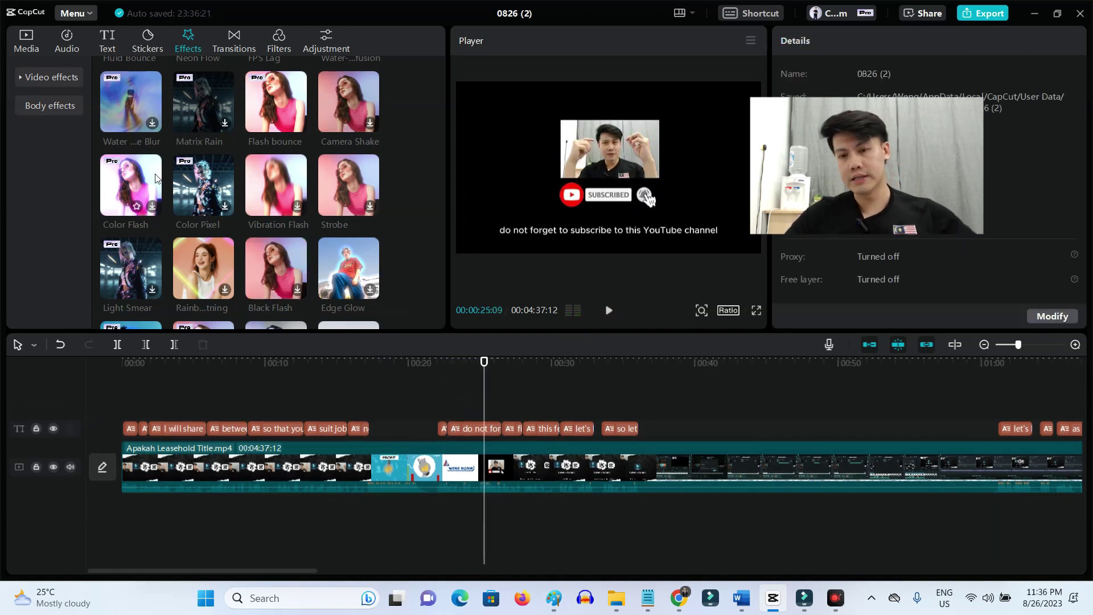
left_click_drag(120, 113, 476, 403)
left_click(608, 311)
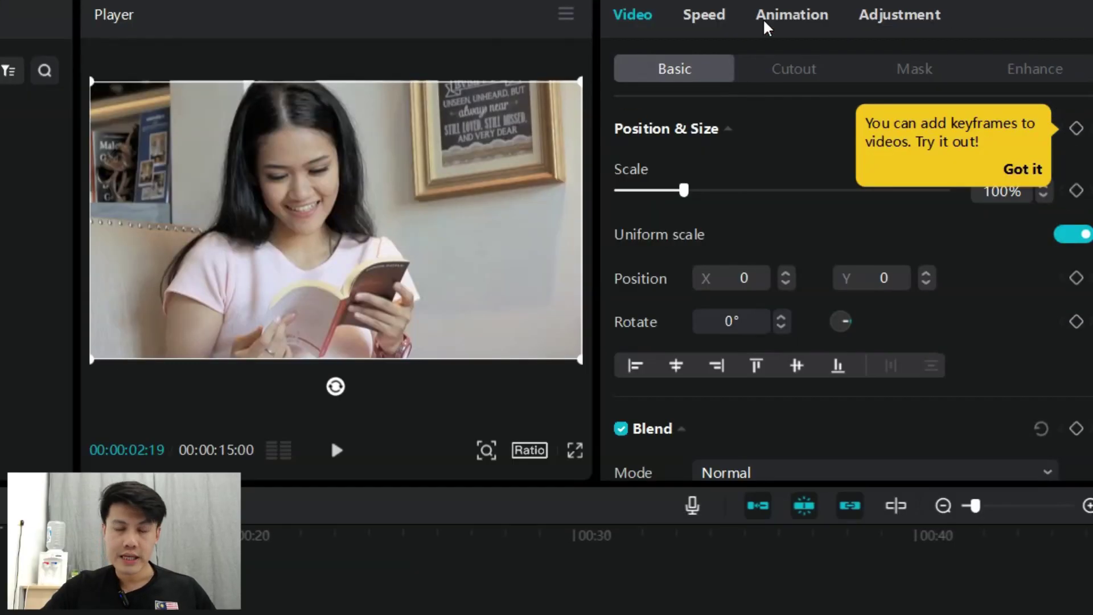
- Turn on Face retouching with Smooth 44, Brighten 46 and Dark circles 56
left_click(1041, 74)
left_click(620, 129)
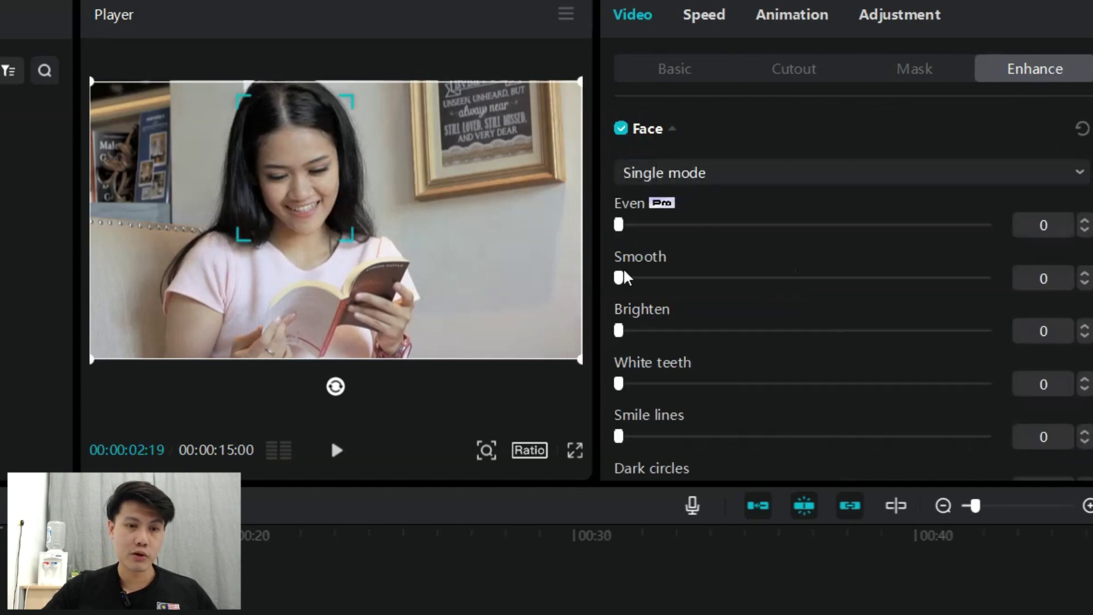
left_click(783, 272)
left_click_drag(619, 330, 787, 332)
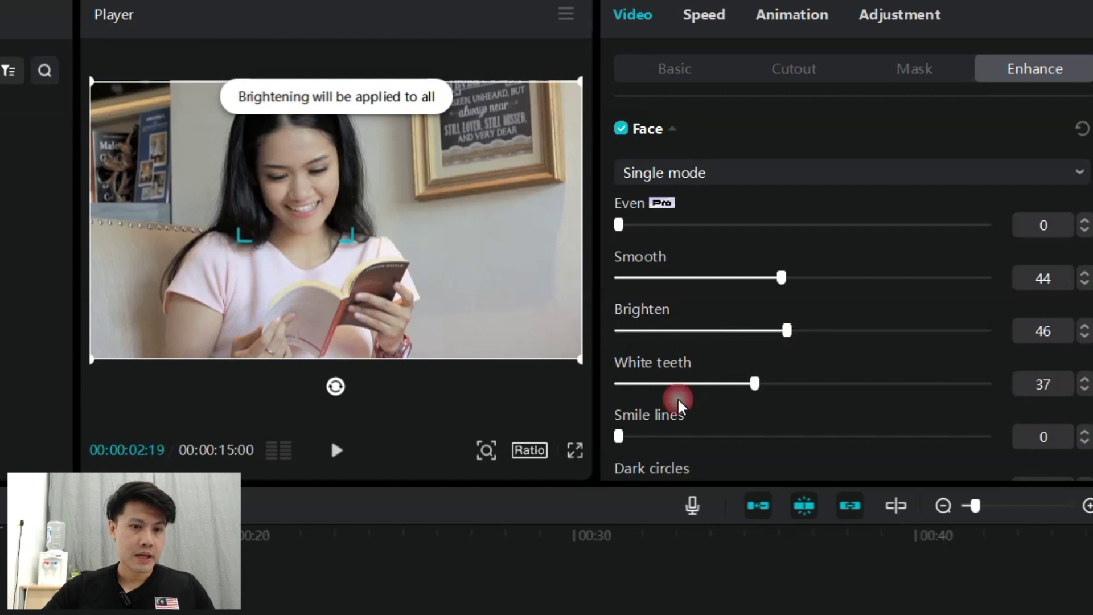
scroll(711, 387, "down", 5)
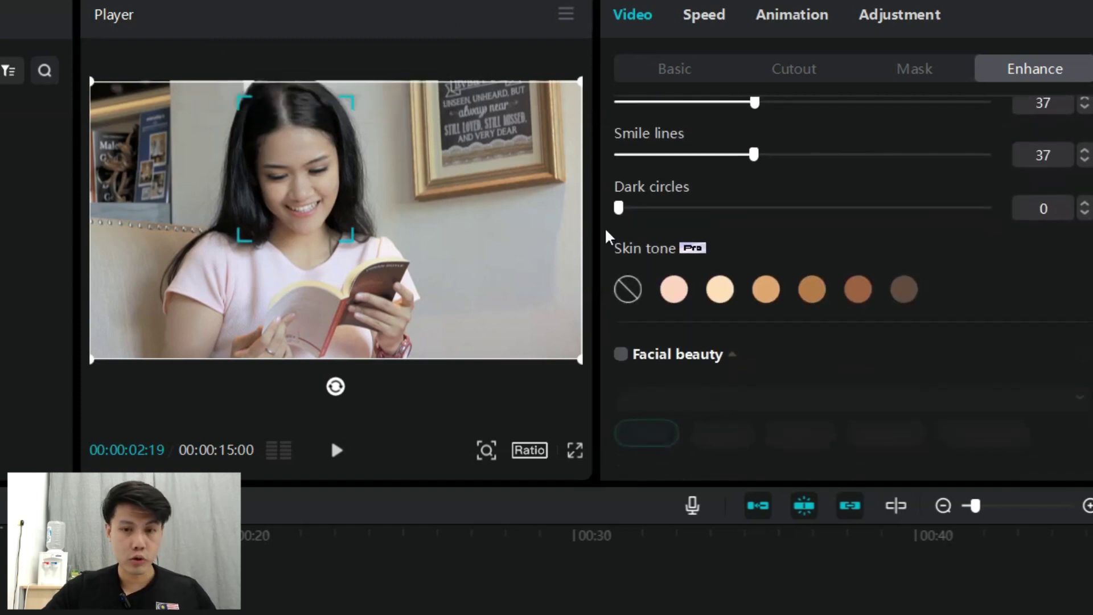
left_click_drag(620, 208, 824, 209)
- Enable Facial beauty with Thin Face and Mandible 100, Cheekbone 91, Chin Length 47
left_click(621, 354)
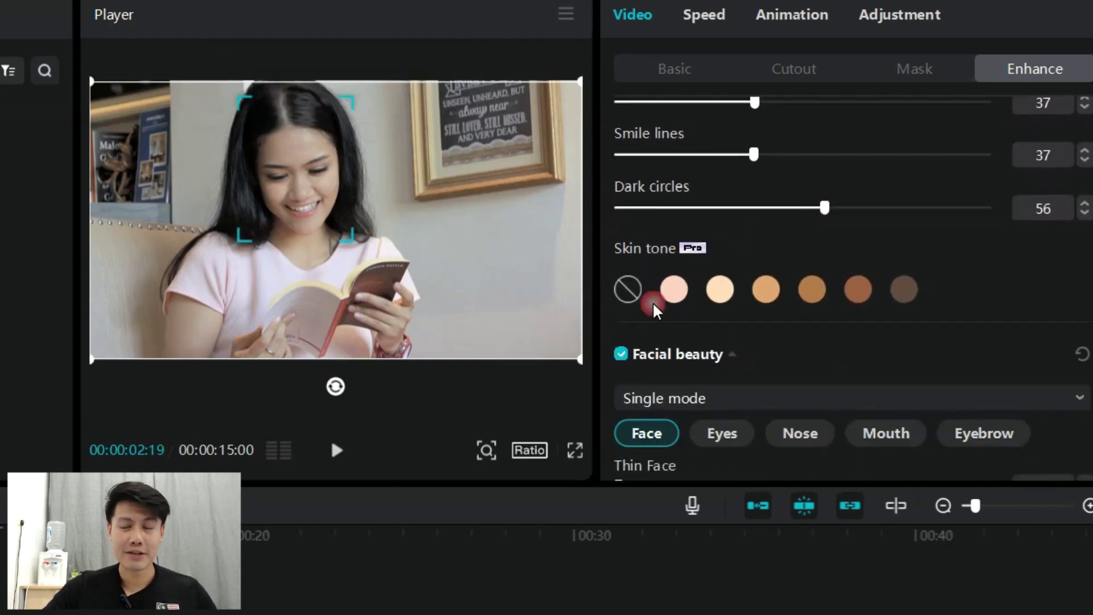
scroll(786, 227, "down", 10)
scroll(763, 295, "up", 8)
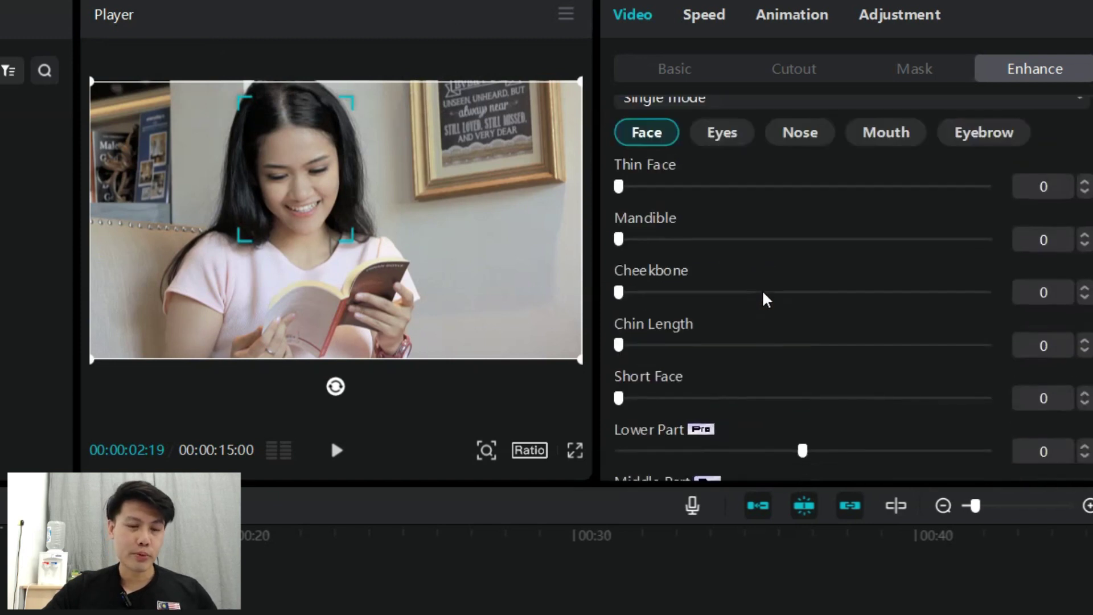
left_click_drag(724, 340, 911, 319)
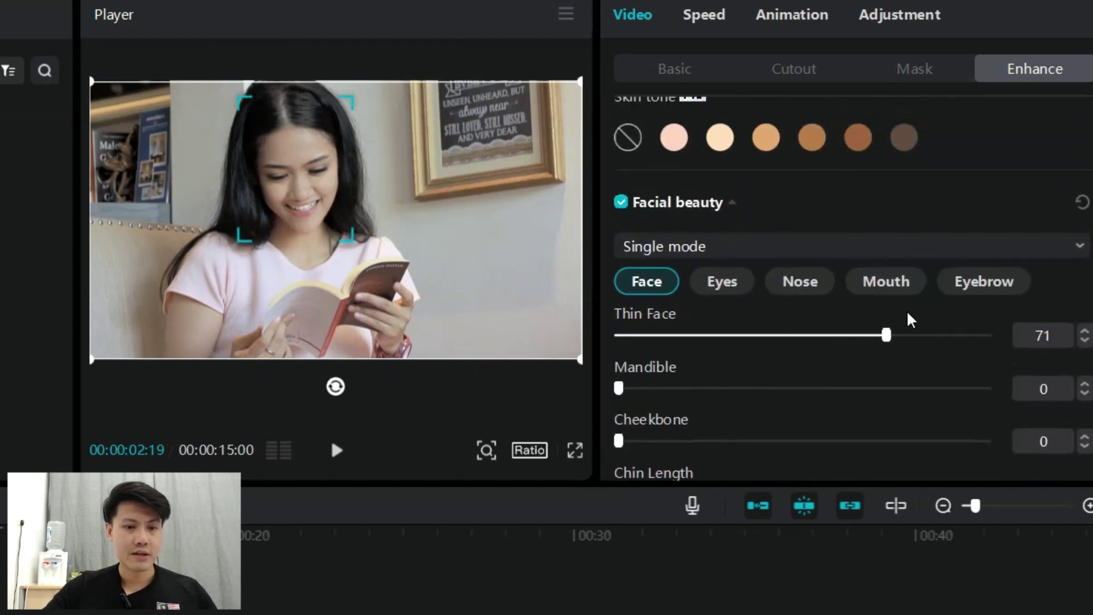
left_click_drag(620, 388, 863, 388)
left_click_drag(619, 441, 953, 404)
scroll(645, 396, "down", 2)
left_click(967, 411)
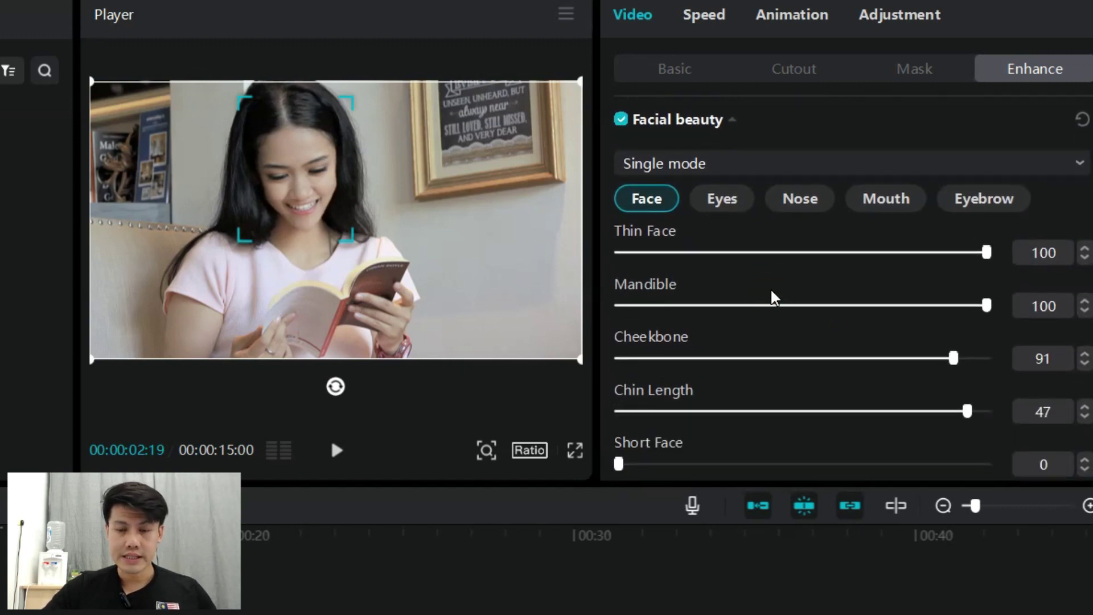
scroll(771, 298, "down", 4)
scroll(772, 306, "down", 8)
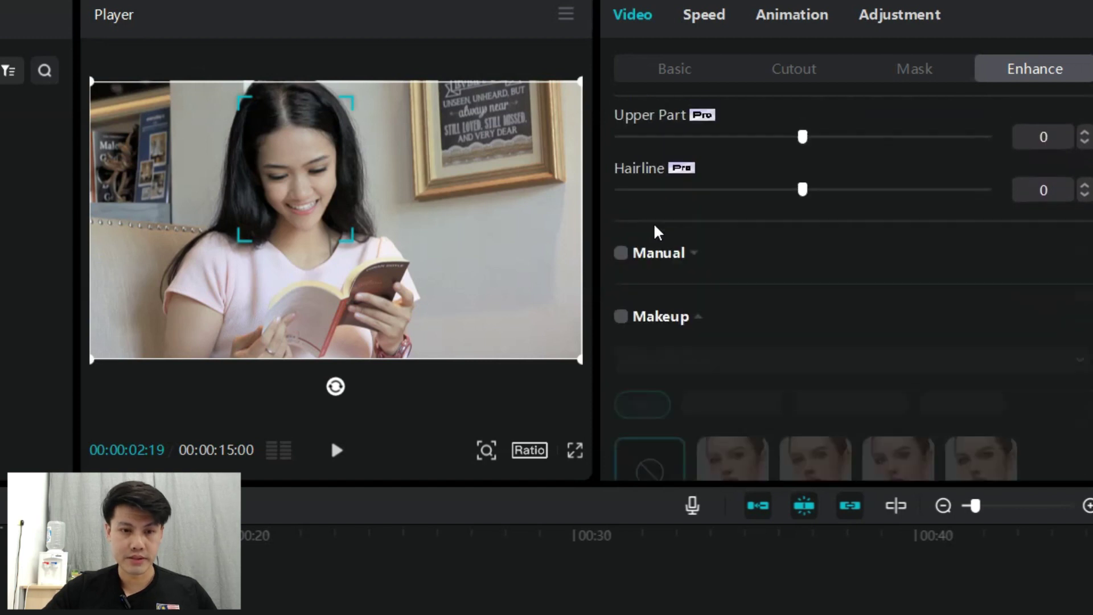
scroll(696, 228, "up", 2)
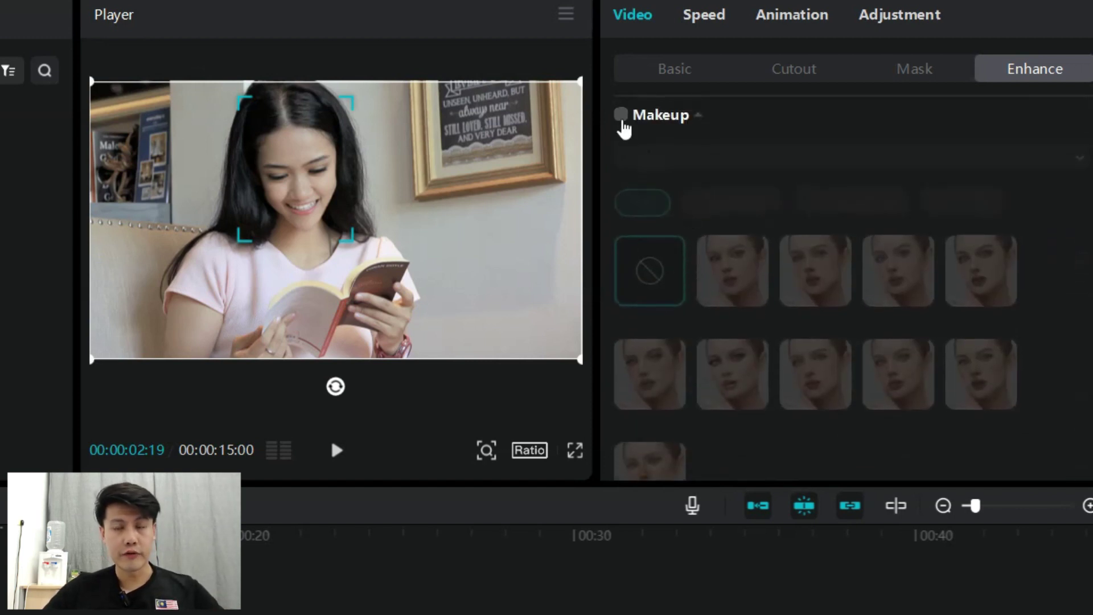
- Turn on Makeup and apply the first Set preset
left_click(621, 115)
left_click(735, 287)
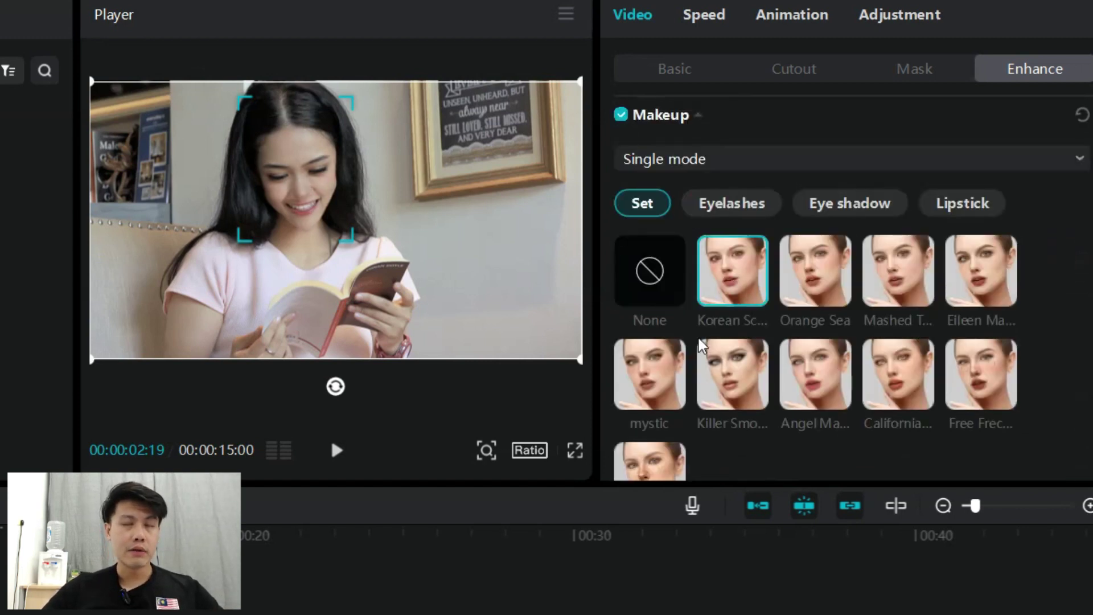
scroll(701, 344, "down", 5)
scroll(670, 212, "up", 3)
scroll(686, 308, "down", 10)
scroll(677, 241, "up", 4)
scroll(655, 228, "down", 2)
- Enable Body reshaping with Slim Arms 81, Wide shoulders -20 and Beautiful neck 100
left_click(633, 215)
scroll(711, 274, "down", 1)
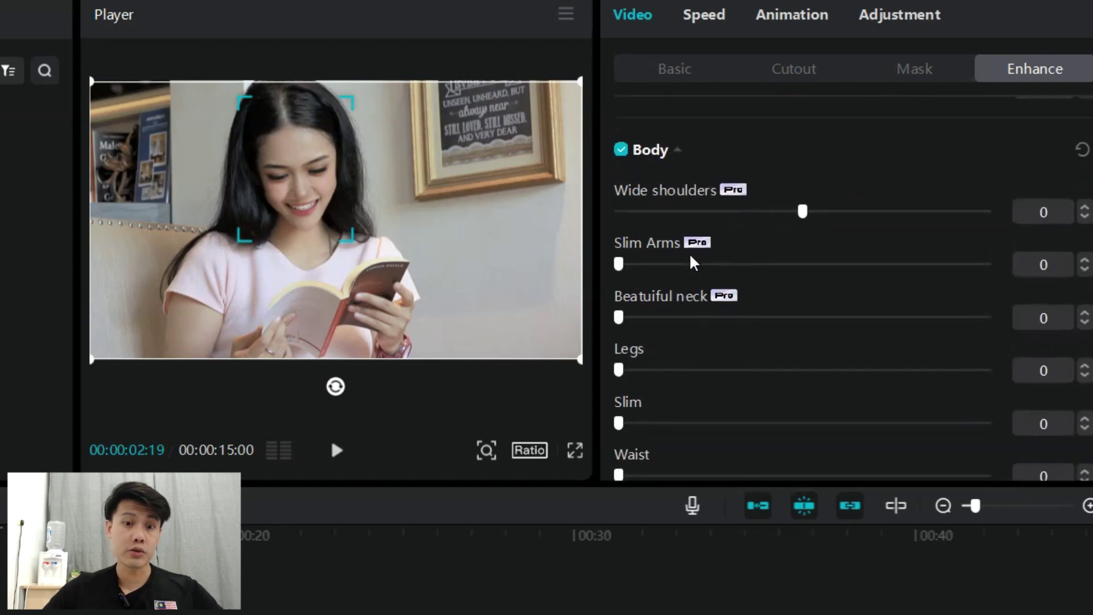
scroll(693, 263, "down", 1)
left_click_drag(625, 247, 919, 245)
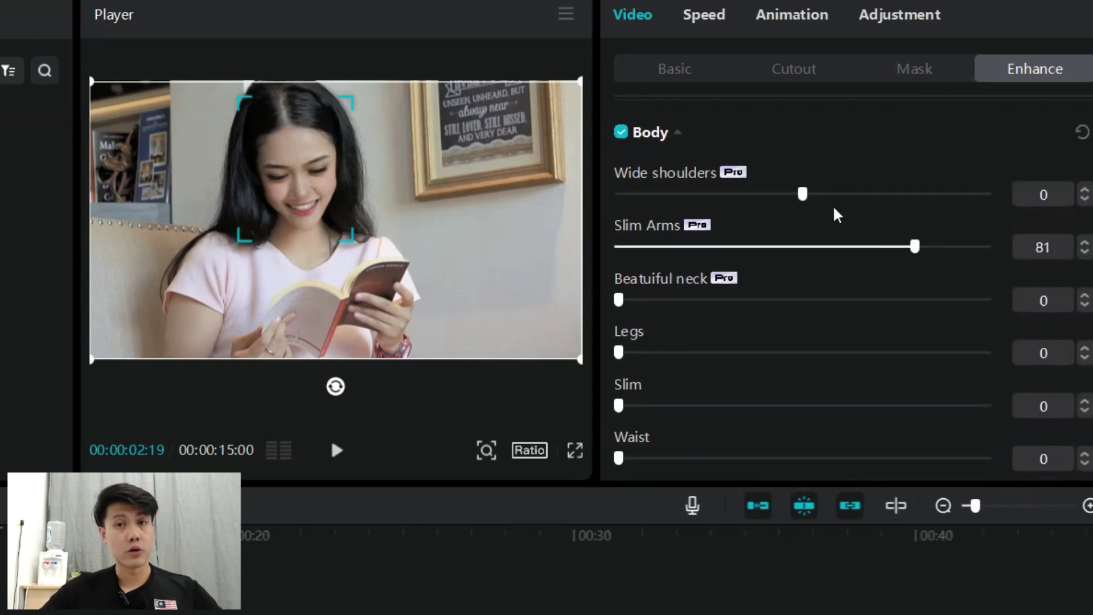
left_click_drag(808, 200, 725, 234)
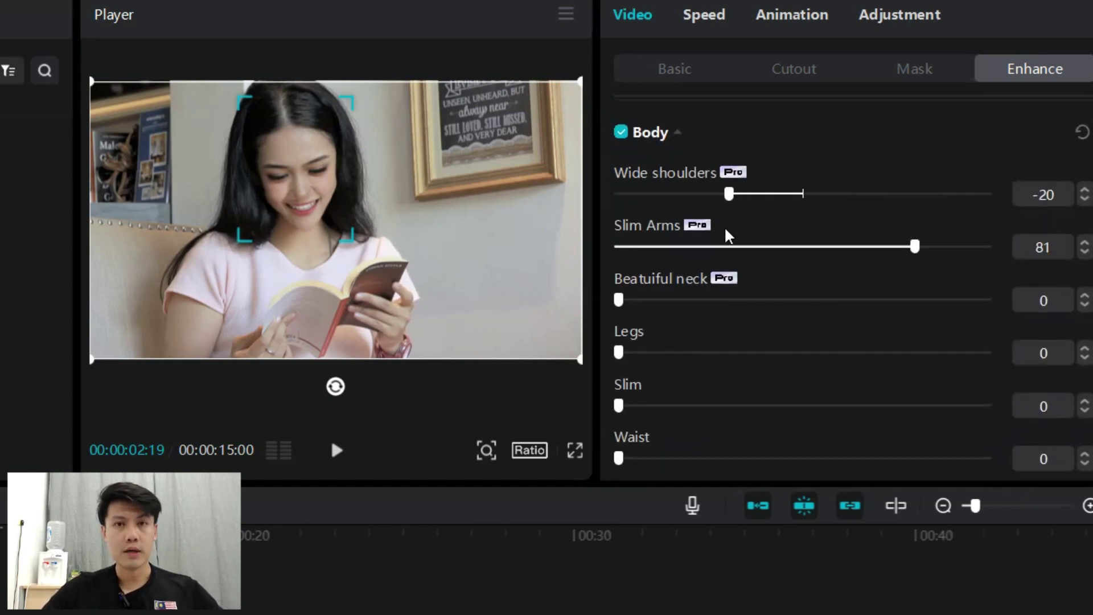
left_click_drag(619, 300, 983, 244)
scroll(784, 283, "down", 5)
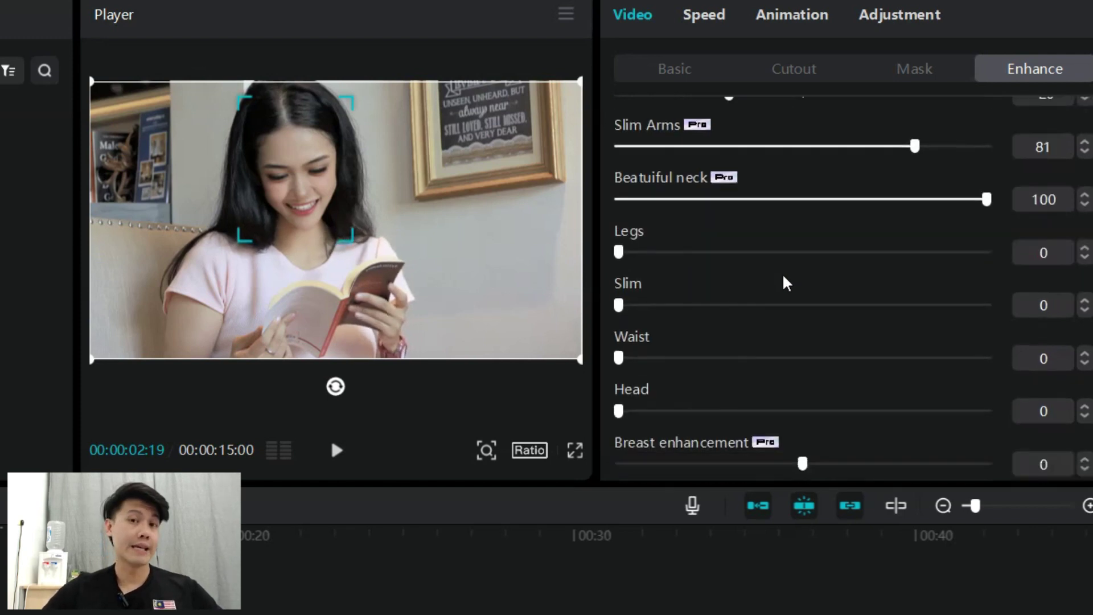